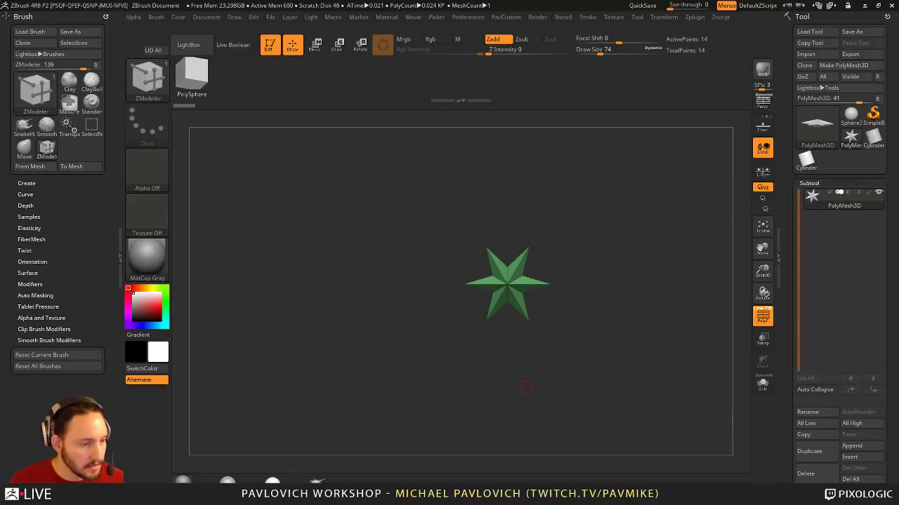
Step: Load the high-poly handgun ZTool, frame it in the canvas and turn off the polyframe display
{"action": "left_click", "coordinate": [809, 31]}
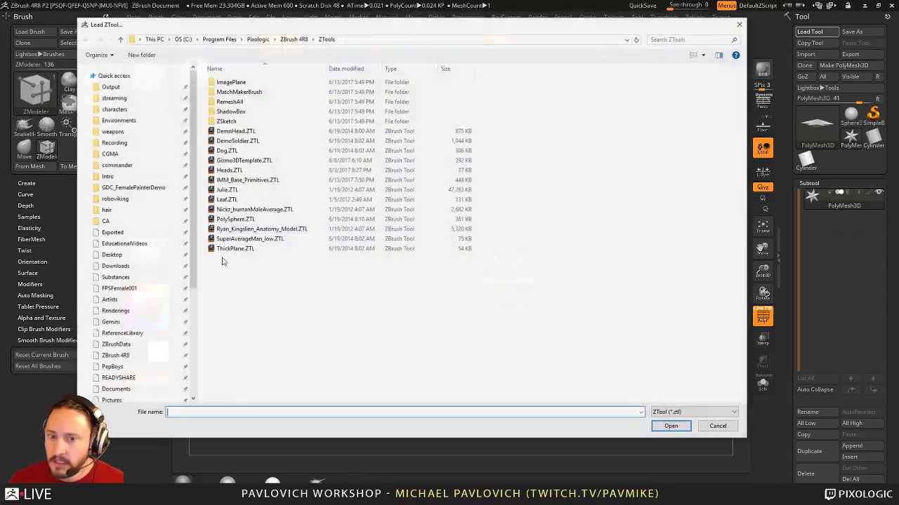
{"action": "scroll", "coordinate": [130, 91], "scroll_direction": "up", "scroll_amount": 4}
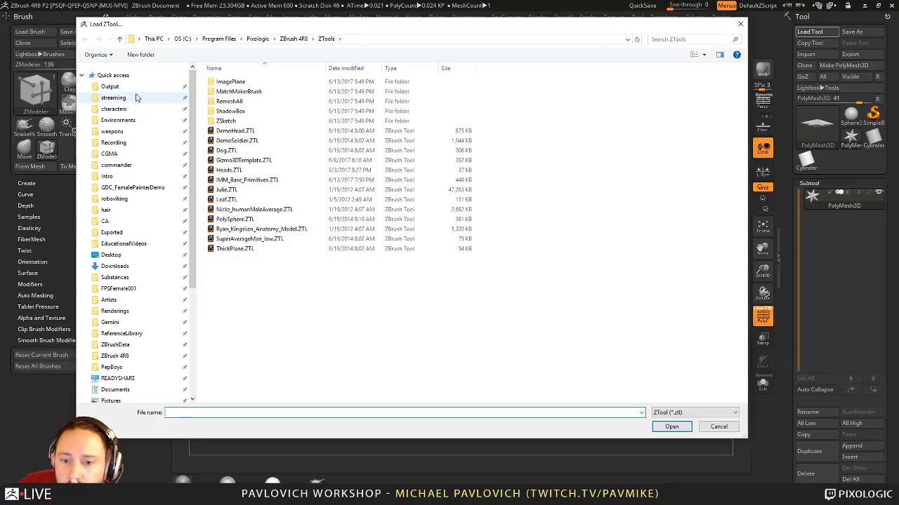
{"action": "left_click_drag", "start_coordinate": [327, 24], "coordinate": [2, 71]}
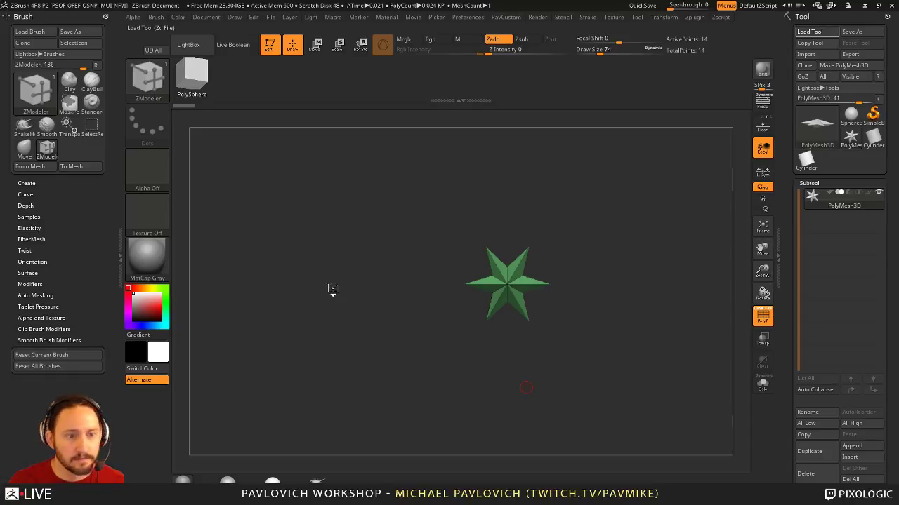
{"action": "mouse_move", "coordinate": [557, 247]}
{"action": "left_mouse_down"}
{"action": "mouse_move", "coordinate": [606, 291]}
{"action": "mouse_move", "coordinate": [638, 246]}
{"action": "mouse_move", "coordinate": [637, 209]}
{"action": "mouse_move", "coordinate": [711, 245]}
{"action": "mouse_move", "coordinate": [662, 229]}
{"action": "mouse_move", "coordinate": [689, 228]}
{"action": "mouse_move", "coordinate": [632, 218]}
{"action": "left_mouse_up"}
{"action": "key", "text": "f"}
{"action": "key", "text": "shift+f"}
Step: Choose the Standard brush for the loaded gun
{"action": "key", "text": "b"}
{"action": "key", "text": "s"}
{"action": "key", "text": "t"}
{"action": "key", "text": "s"}
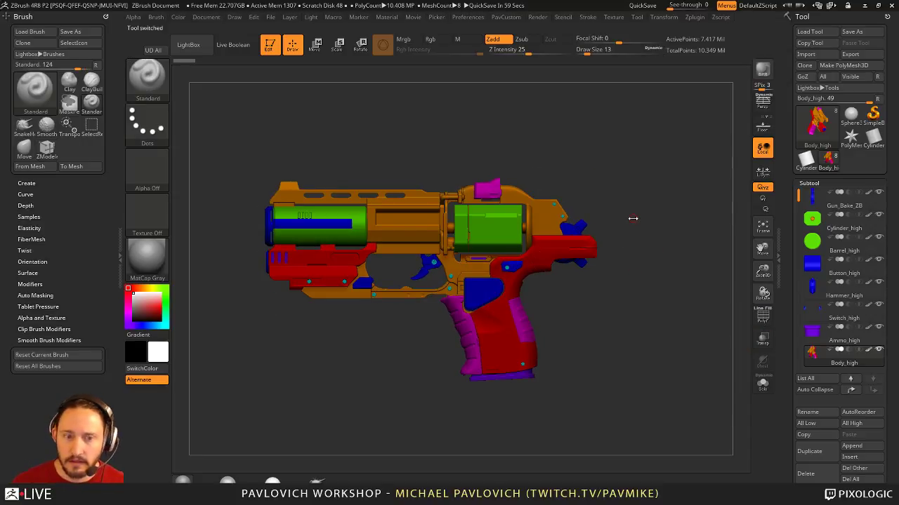
Step: Switch to Substance Painter and examine the textured handgun from several angles and distances
{"action": "key", "text": "super"}
{"action": "key", "text": "alt+Tab"}
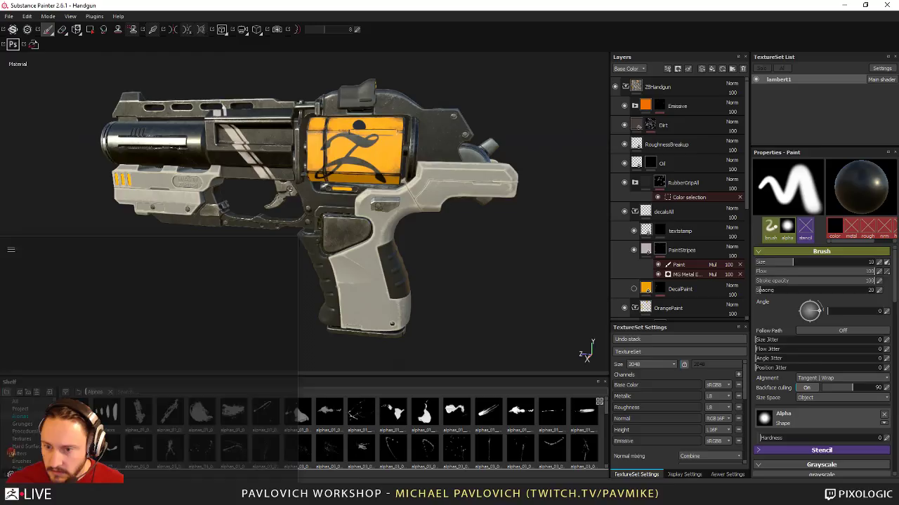
{"action": "mouse_move", "coordinate": [518, 233]}
{"action": "left_mouse_down", "text": "alt"}
{"action": "mouse_move", "coordinate": [595, 242]}
{"action": "mouse_move", "coordinate": [487, 249]}
{"action": "mouse_move", "coordinate": [520, 231]}
{"action": "mouse_move", "coordinate": [457, 218]}
{"action": "mouse_move", "coordinate": [465, 110]}
{"action": "mouse_move", "coordinate": [290, 90]}
{"action": "mouse_move", "coordinate": [207, 164]}
{"action": "left_mouse_up", "text": "alt"}
{"action": "right_click_drag", "start_coordinate": [207, 163], "coordinate": [256, 161], "text": "shift"}
{"action": "left_click_drag", "start_coordinate": [256, 161], "coordinate": [252, 153], "text": "alt+shift"}
{"action": "middle_click_drag", "start_coordinate": [251, 152], "coordinate": [42, 154], "text": "alt"}
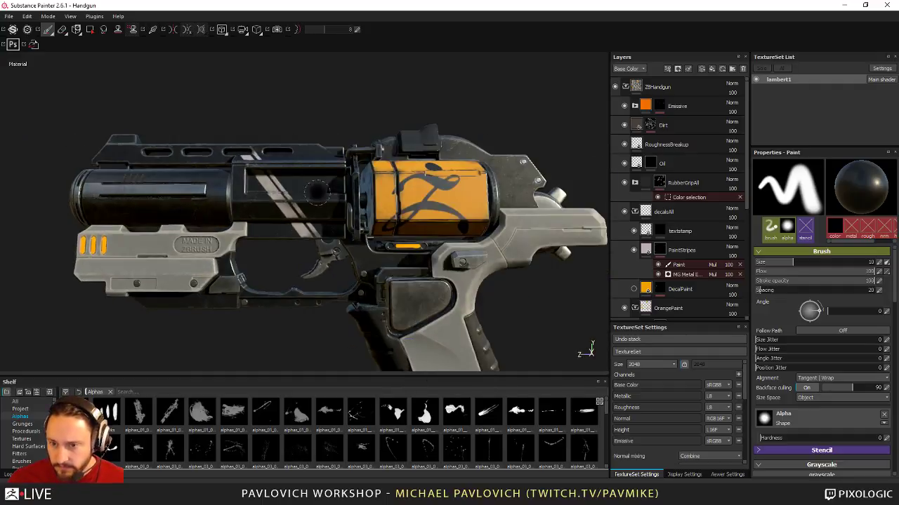
{"action": "right_click_drag", "start_coordinate": [221, 211], "coordinate": [175, 210], "text": "alt"}
{"action": "mouse_move", "coordinate": [280, 211]}
{"action": "left_mouse_down", "text": "alt"}
{"action": "mouse_move", "coordinate": [337, 246]}
{"action": "mouse_move", "coordinate": [322, 218]}
{"action": "mouse_move", "coordinate": [319, 245]}
{"action": "mouse_move", "coordinate": [300, 194]}
{"action": "mouse_move", "coordinate": [324, 183]}
{"action": "mouse_move", "coordinate": [288, 204]}
{"action": "left_mouse_up", "text": "alt"}
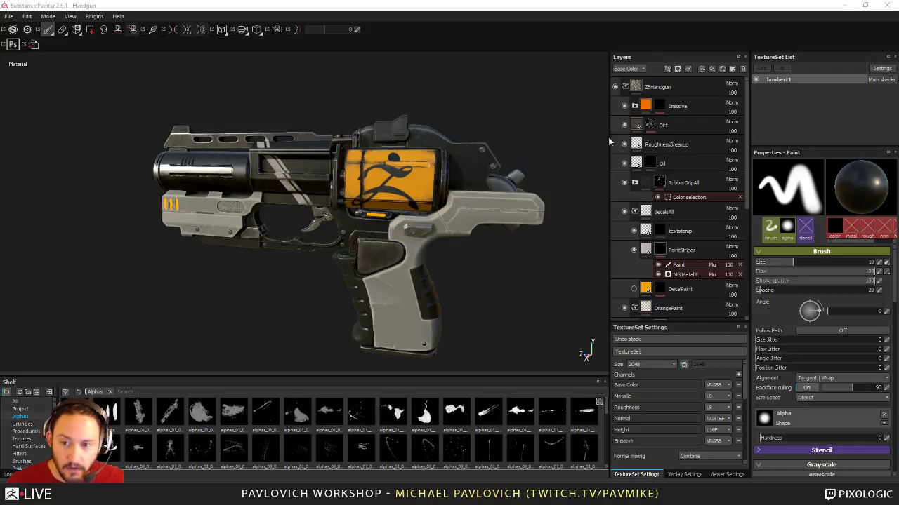
{"action": "mouse_move", "coordinate": [522, 99]}
{"action": "left_mouse_down", "text": "alt+shift"}
{"action": "mouse_move", "coordinate": [547, 88]}
{"action": "mouse_move", "coordinate": [377, 160]}
{"action": "left_mouse_up", "text": "alt+shift"}
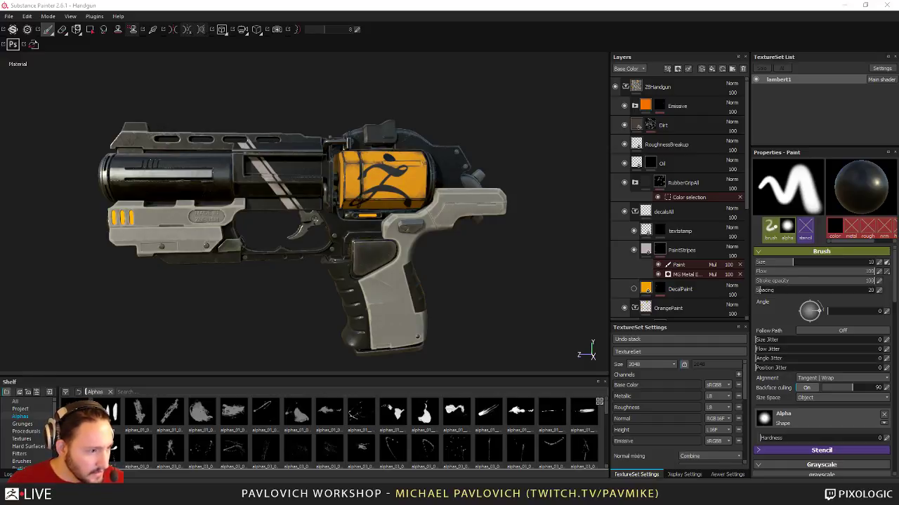
{"action": "left_click_drag", "start_coordinate": [325, 94], "coordinate": [316, 90], "text": "alt"}
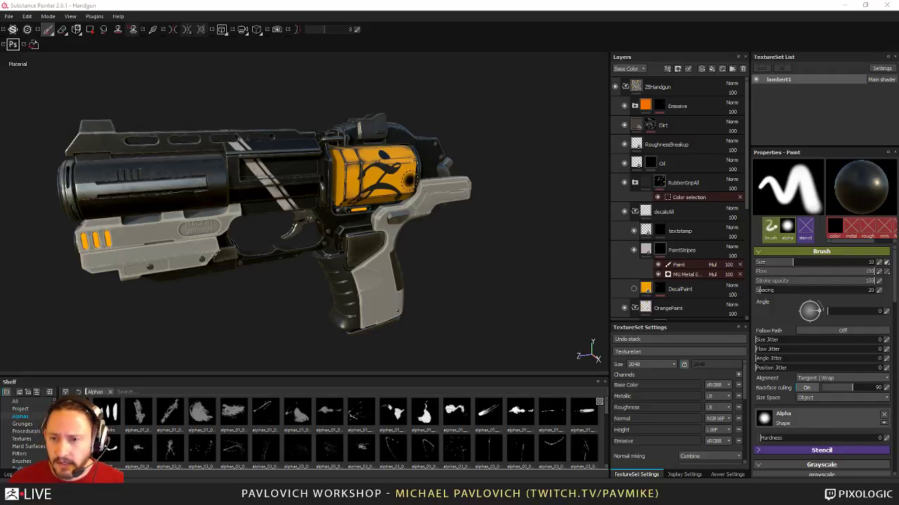
{"action": "mouse_move", "coordinate": [421, 90]}
{"action": "left_mouse_down", "text": "alt"}
{"action": "mouse_move", "coordinate": [361, 78]}
{"action": "mouse_move", "coordinate": [423, 79]}
{"action": "mouse_move", "coordinate": [509, 111]}
{"action": "left_mouse_up", "text": "alt"}
{"action": "key", "text": "bracketleft"}
{"action": "key", "text": "bracketleft"}
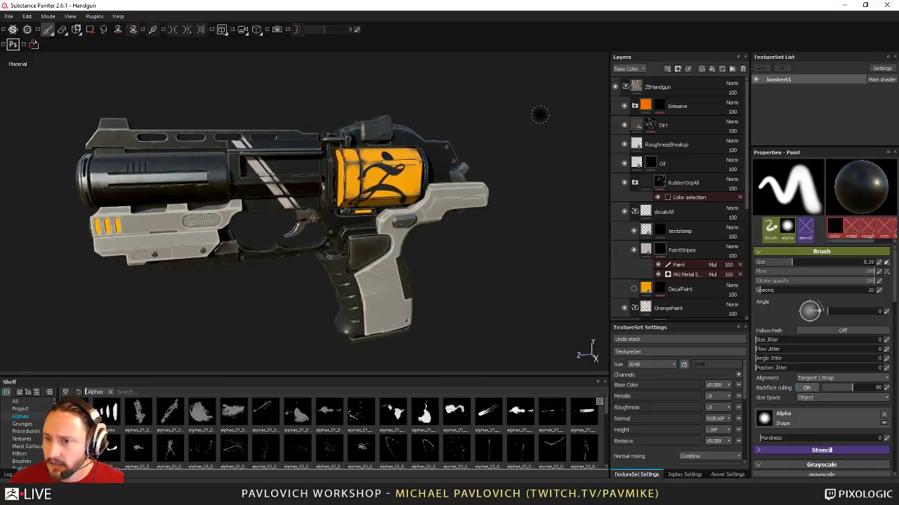
Step: Switch back to ZBrush and examine the color-coded high-poly gun from the side and at an angle
{"action": "key", "text": "super"}
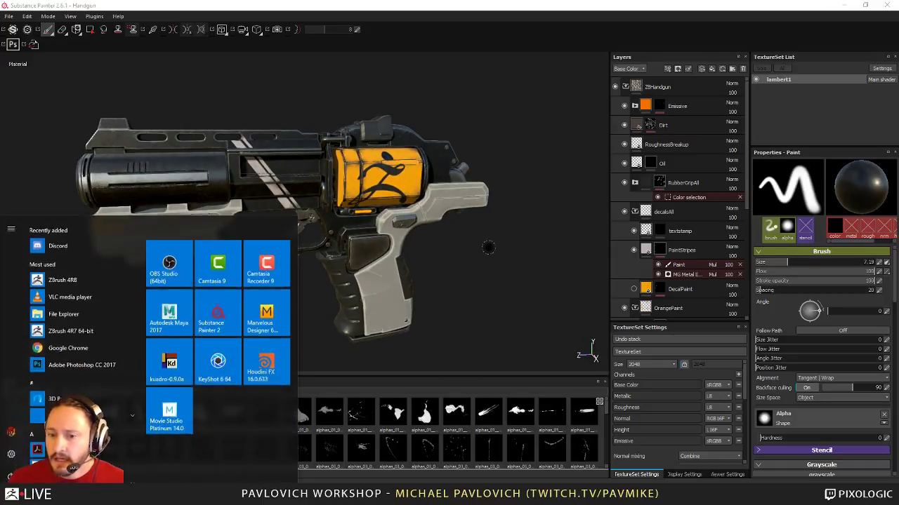
{"action": "key", "text": "alt+Tab"}
{"action": "mouse_move", "coordinate": [618, 168]}
{"action": "left_mouse_down"}
{"action": "mouse_move", "coordinate": [632, 174]}
{"action": "mouse_move", "coordinate": [633, 166]}
{"action": "mouse_move", "coordinate": [631, 159]}
{"action": "mouse_move", "coordinate": [610, 169]}
{"action": "left_mouse_up"}
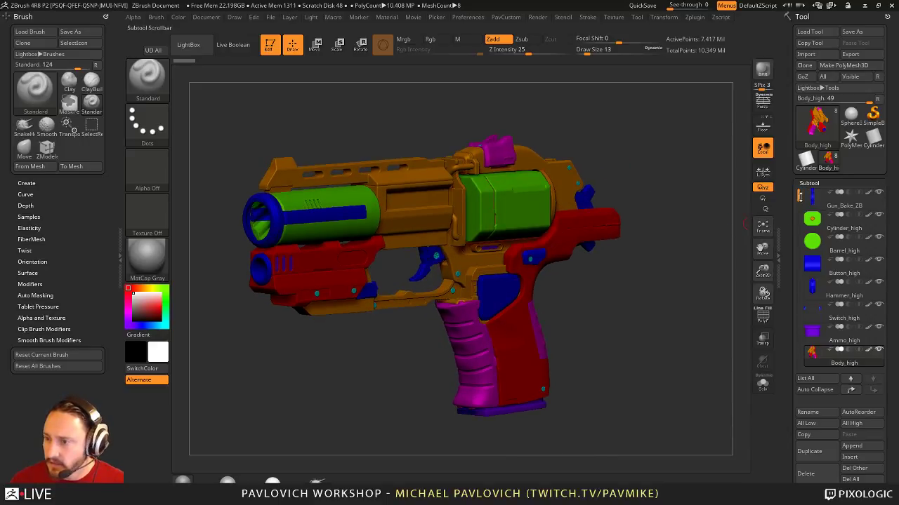
{"action": "left_click_drag", "start_coordinate": [706, 261], "coordinate": [690, 271]}
{"action": "key", "text": "s"}
{"action": "left_click", "coordinate": [638, 157]}
{"action": "left_click_drag", "start_coordinate": [651, 169], "coordinate": [646, 165]}
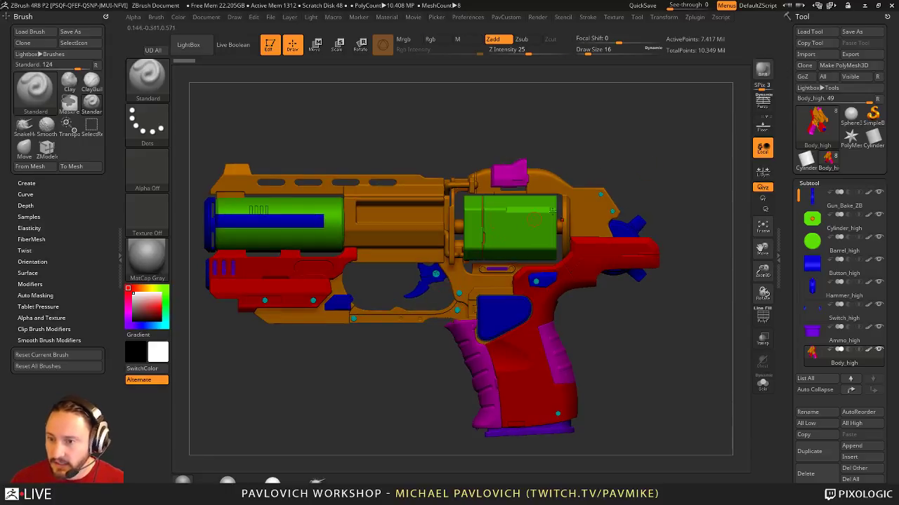
{"action": "right_click_drag", "start_coordinate": [541, 235], "coordinate": [510, 252]}
{"action": "left_click_drag", "start_coordinate": [599, 169], "coordinate": [624, 171]}
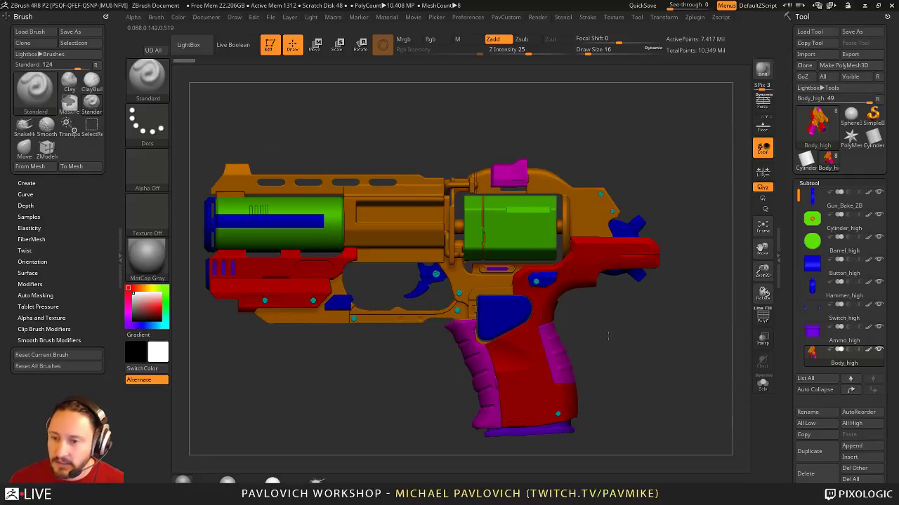
{"action": "left_click_drag", "start_coordinate": [608, 337], "coordinate": [588, 336]}
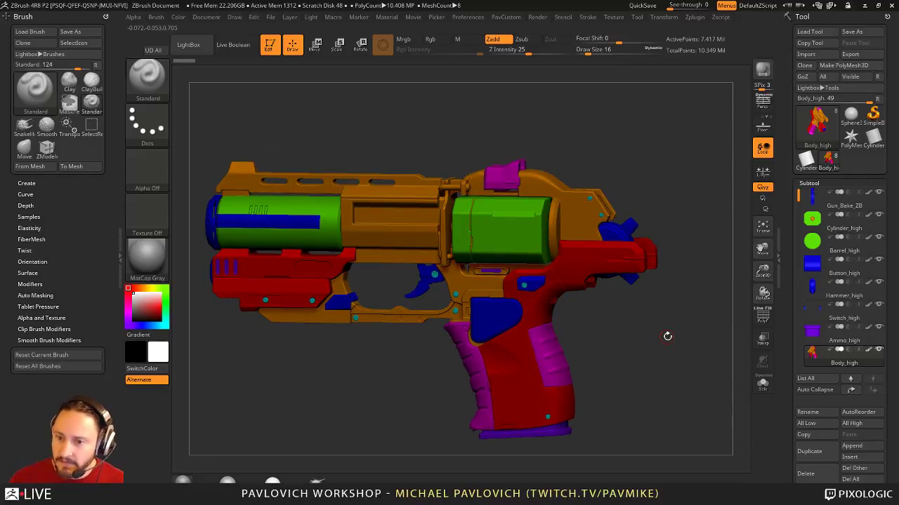
{"action": "left_click_drag", "start_coordinate": [605, 307], "coordinate": [630, 305]}
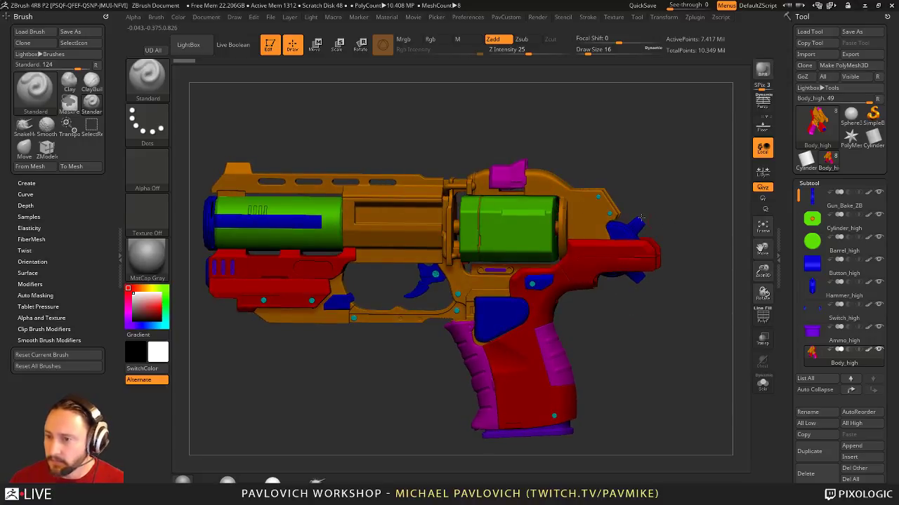
Step: Inspect the trigger, cylinder, barrel, button, hammer and switch subtools one at a time in Solo mode, then show the whole gun again
{"action": "left_click", "coordinate": [833, 206]}
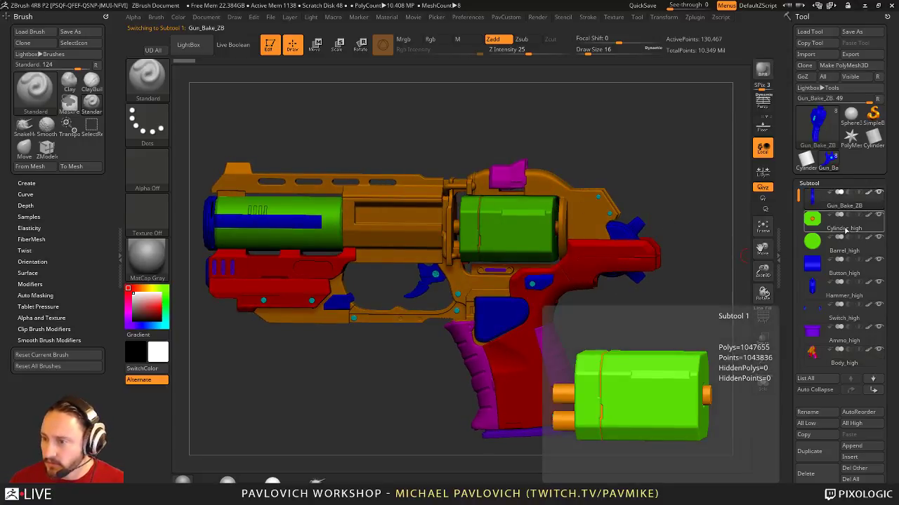
{"action": "left_click", "coordinate": [763, 384]}
{"action": "left_click", "coordinate": [839, 225]}
{"action": "left_click", "coordinate": [846, 250]}
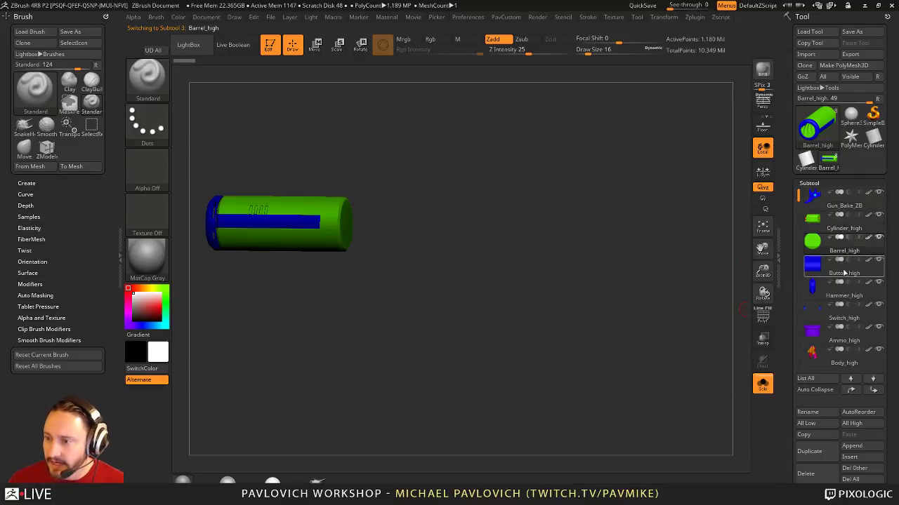
{"action": "left_click", "coordinate": [846, 274]}
{"action": "left_click", "coordinate": [848, 299]}
{"action": "left_click", "coordinate": [848, 315]}
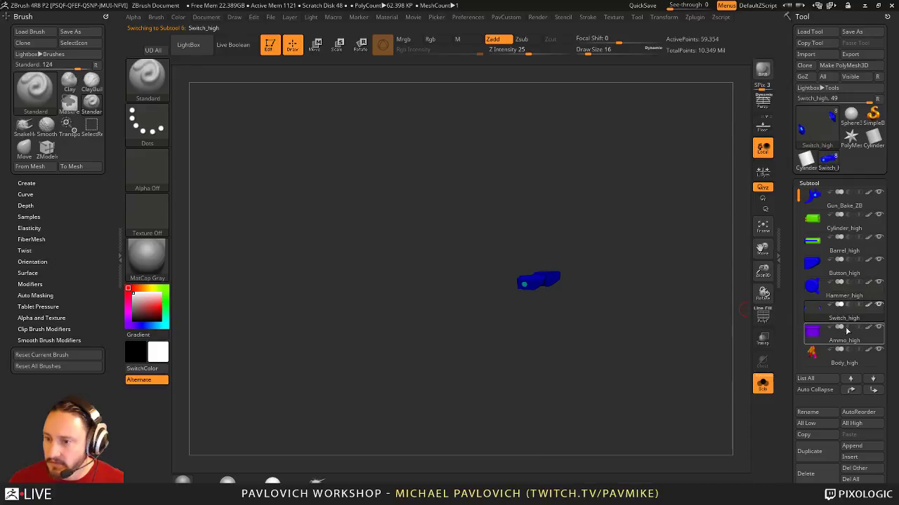
{"action": "left_click", "coordinate": [762, 383]}
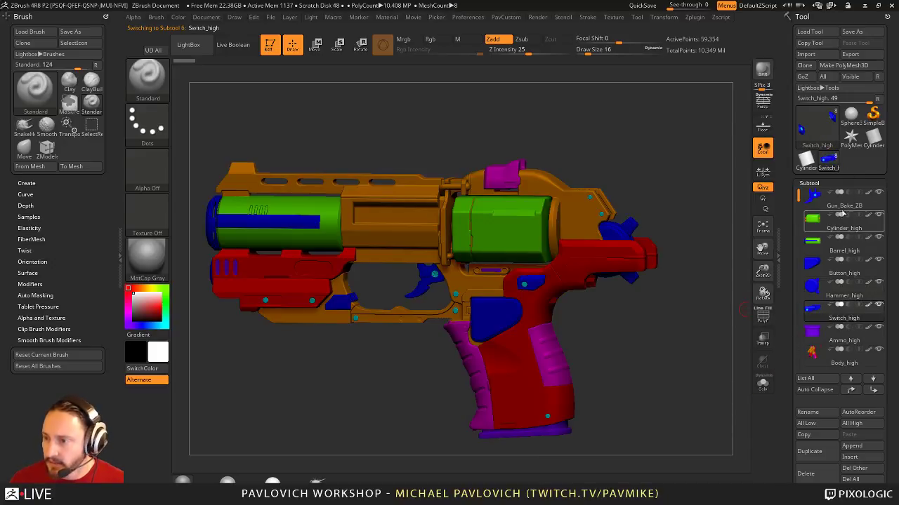
Step: Append a PolyMesh3D star to the gun and move it above the trigger subtool, first in the subtool order
{"action": "mouse_move", "coordinate": [839, 215]}
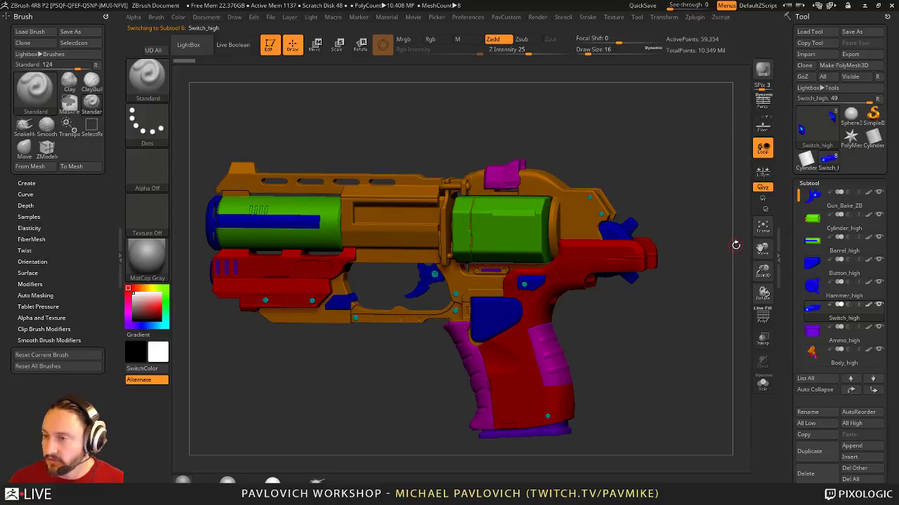
{"action": "left_click", "coordinate": [842, 205]}
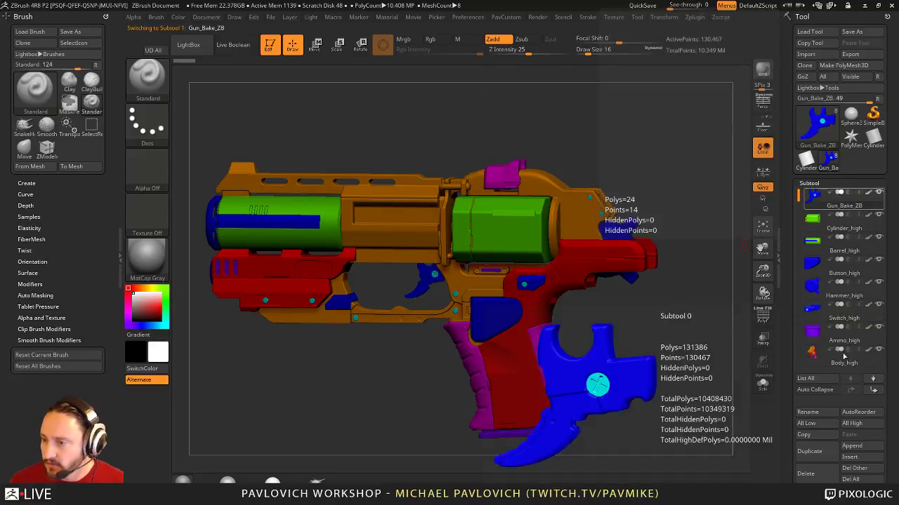
{"action": "left_click_drag", "start_coordinate": [795, 478], "coordinate": [796, 320]}
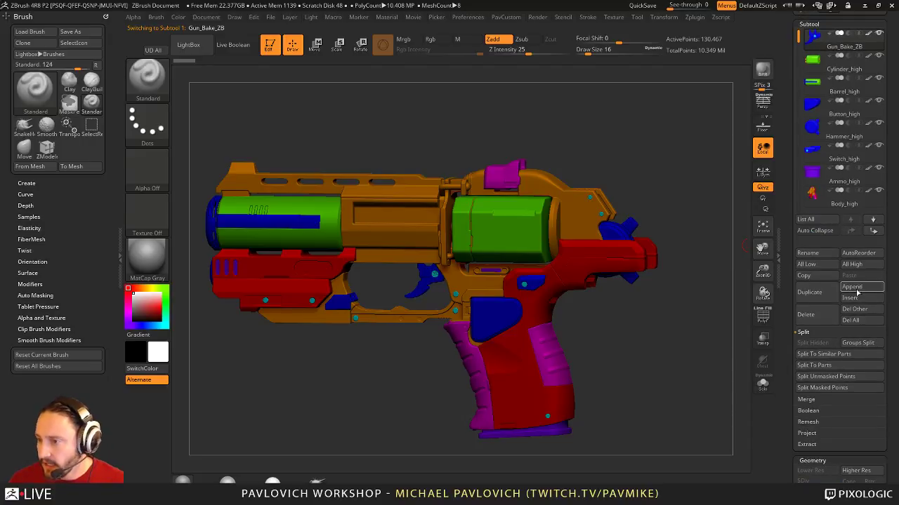
{"action": "left_click", "coordinate": [848, 287]}
{"action": "left_click", "coordinate": [583, 312]}
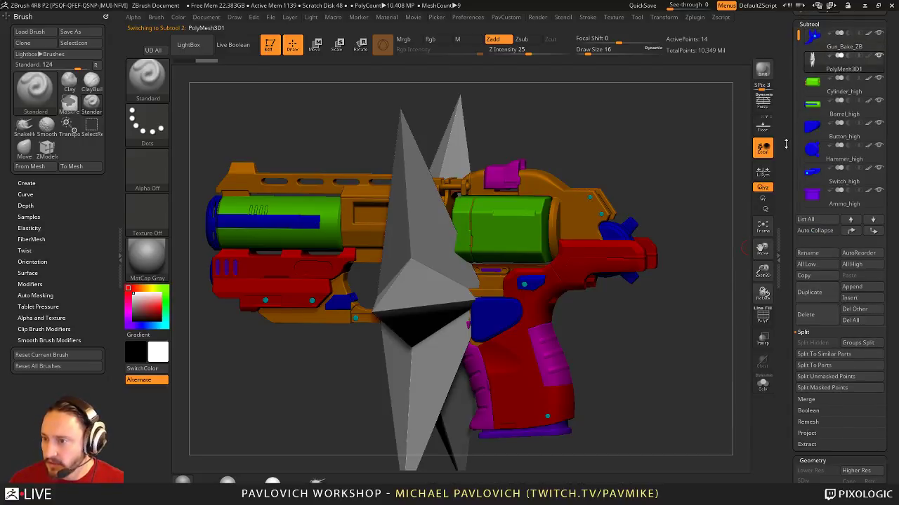
{"action": "left_click_drag", "start_coordinate": [787, 144], "coordinate": [790, 304]}
{"action": "left_click", "coordinate": [850, 379]}
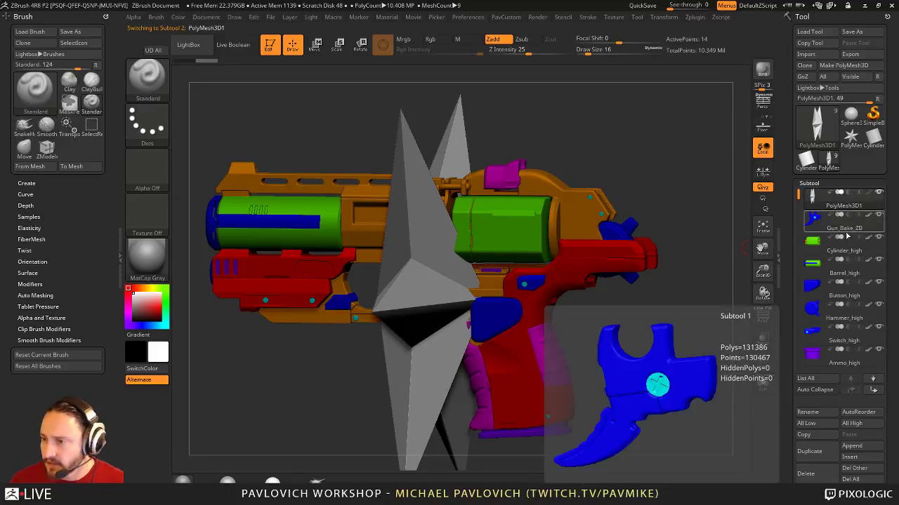
Step: Rename the trigger subtool as Trigger_high
{"action": "left_click", "coordinate": [843, 223]}
{"action": "left_click", "coordinate": [807, 411]}
{"action": "type", "text": "Trigger"}
{"action": "key", "text": "Return"}
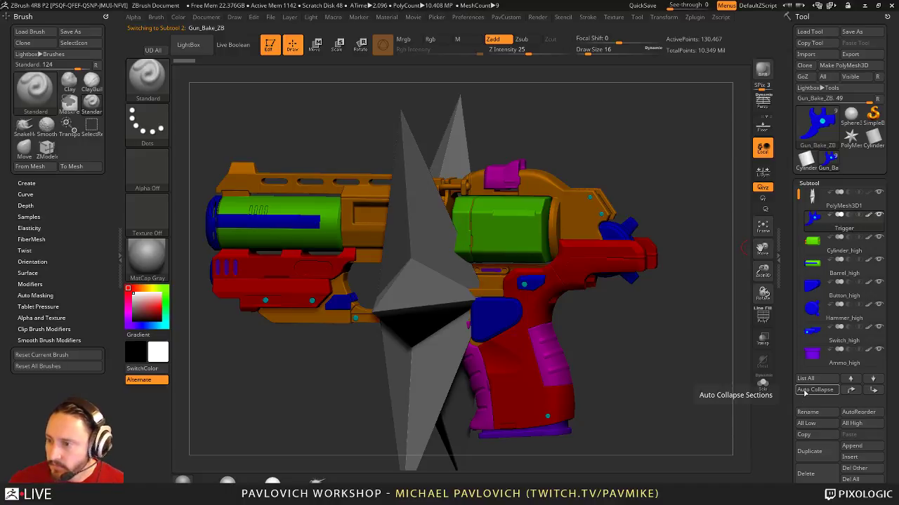
{"action": "left_click", "coordinate": [806, 413]}
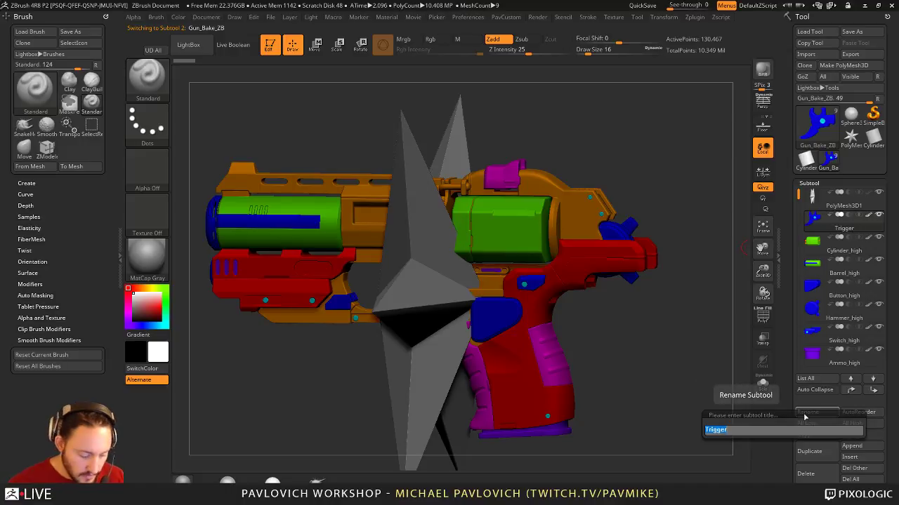
{"action": "type", "text": "Trigger"}
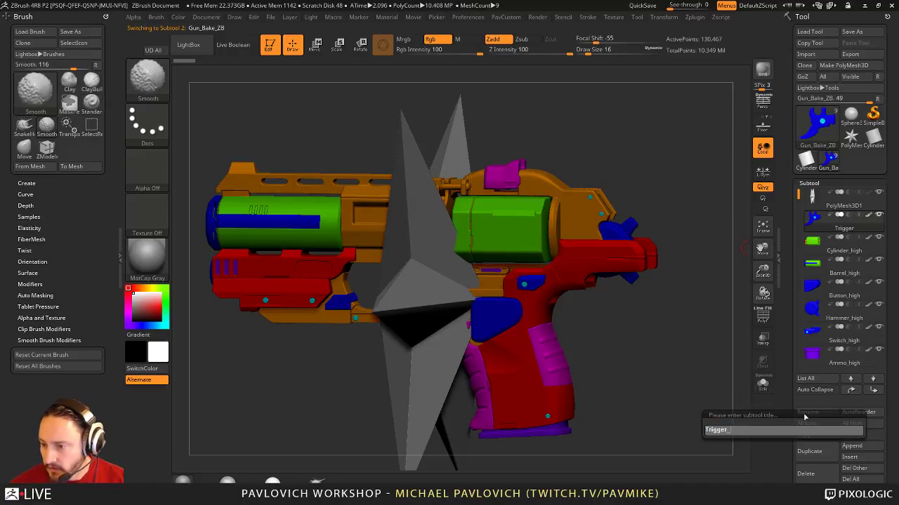
{"action": "type", "text": "_high"}
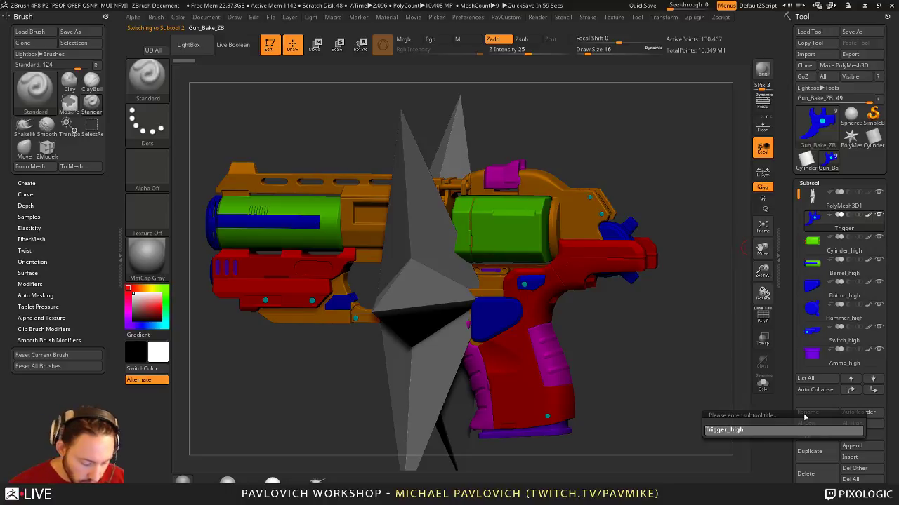
{"action": "key", "text": "Return"}
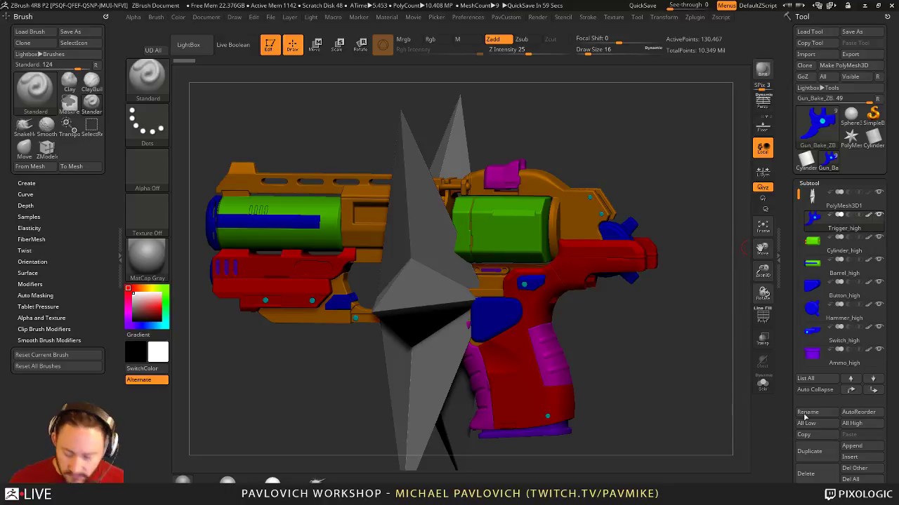
Step: Rename the star subtool as Gun_Bake_ZB, hide it and make Trigger_high the active subtool
{"action": "left_click", "coordinate": [845, 205]}
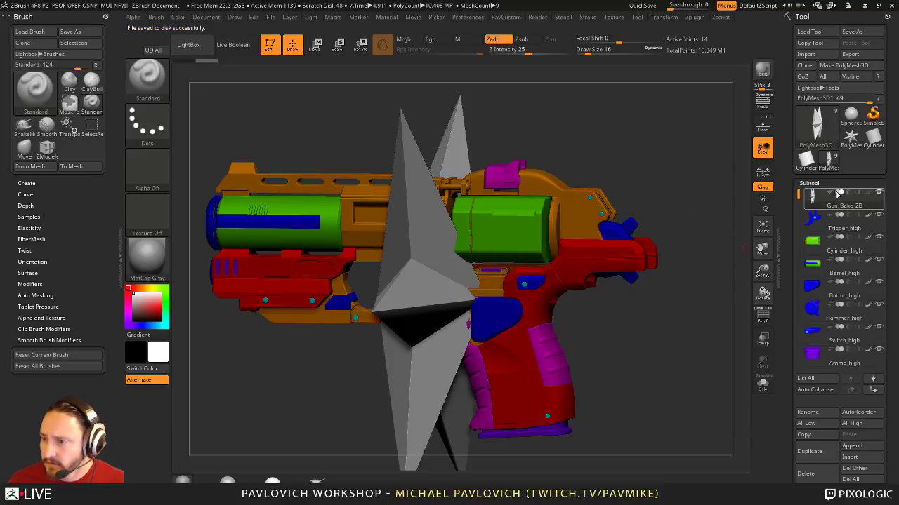
{"action": "left_click", "coordinate": [848, 224]}
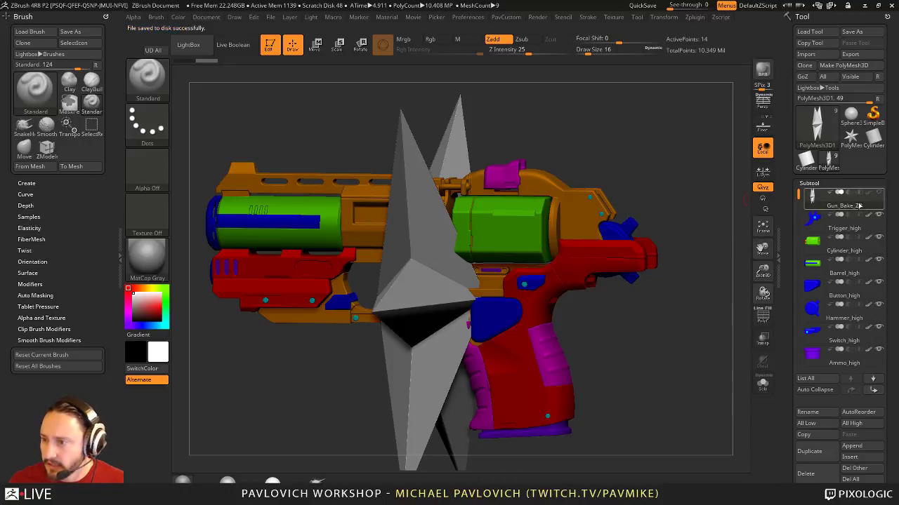
{"action": "left_click_drag", "start_coordinate": [617, 132], "coordinate": [636, 148], "text": "alt"}
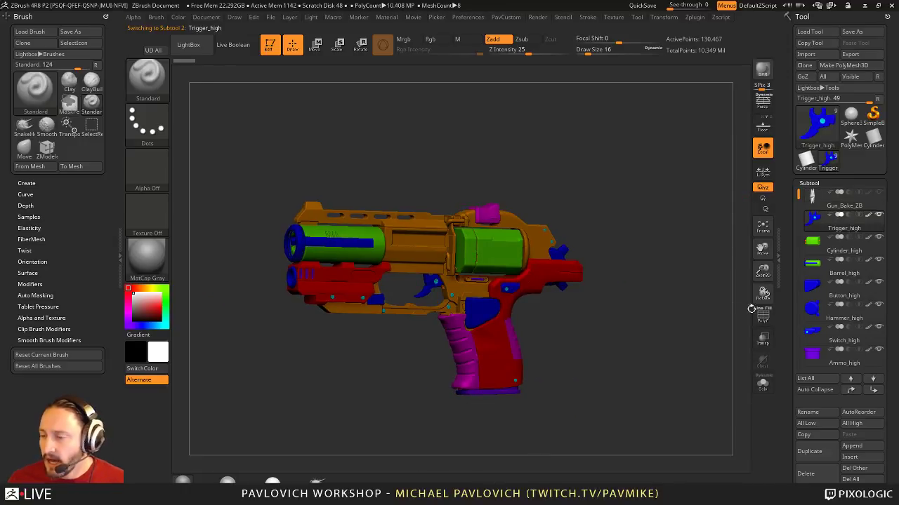
Step: Replace the docked Brush palette with the Zplugin palette and expand its FBX ExportImport settings
{"action": "left_click", "coordinate": [106, 16]}
{"action": "left_click", "coordinate": [694, 17]}
{"action": "left_click_drag", "start_coordinate": [688, 28], "coordinate": [77, 126]}
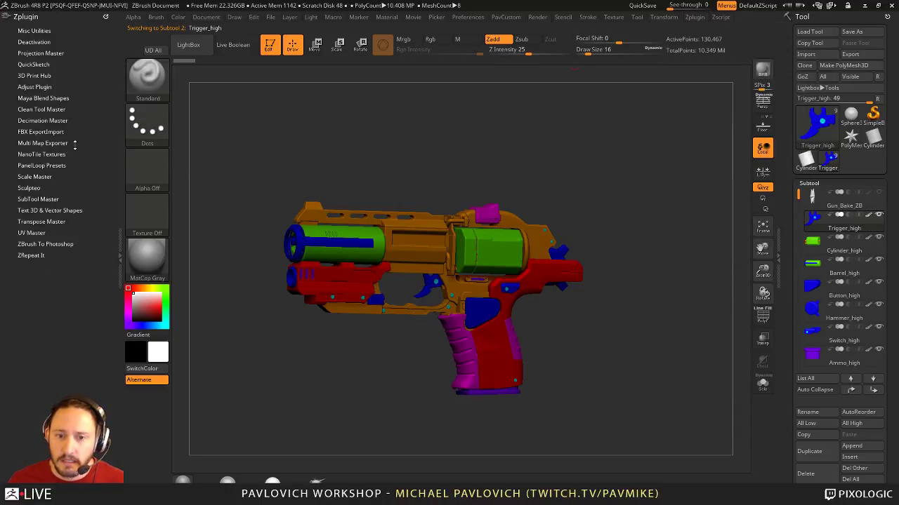
{"action": "key", "text": "shift"}
{"action": "left_click", "coordinate": [46, 132]}
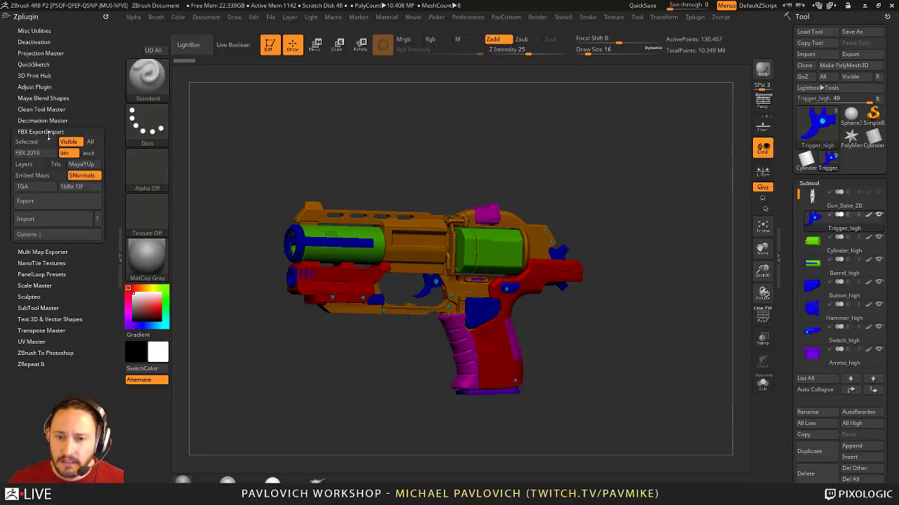